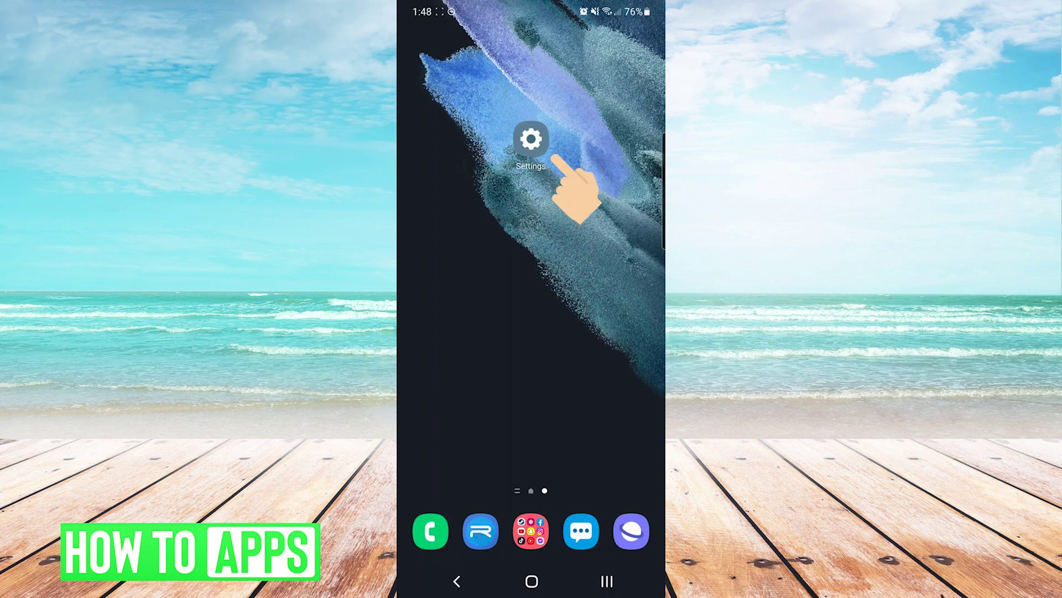
- Go from the home screen into Settings and launch the Battery and device care scan
click(531, 140)
scroll(531, 332, down, 5)
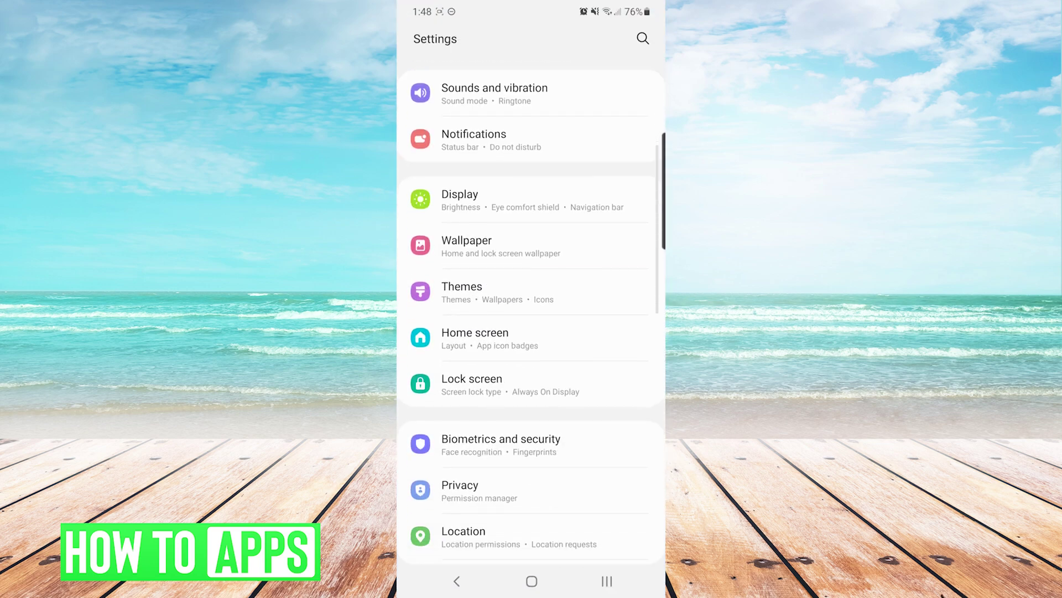
scroll(531, 332, down, 5)
scroll(531, 332, down, 3)
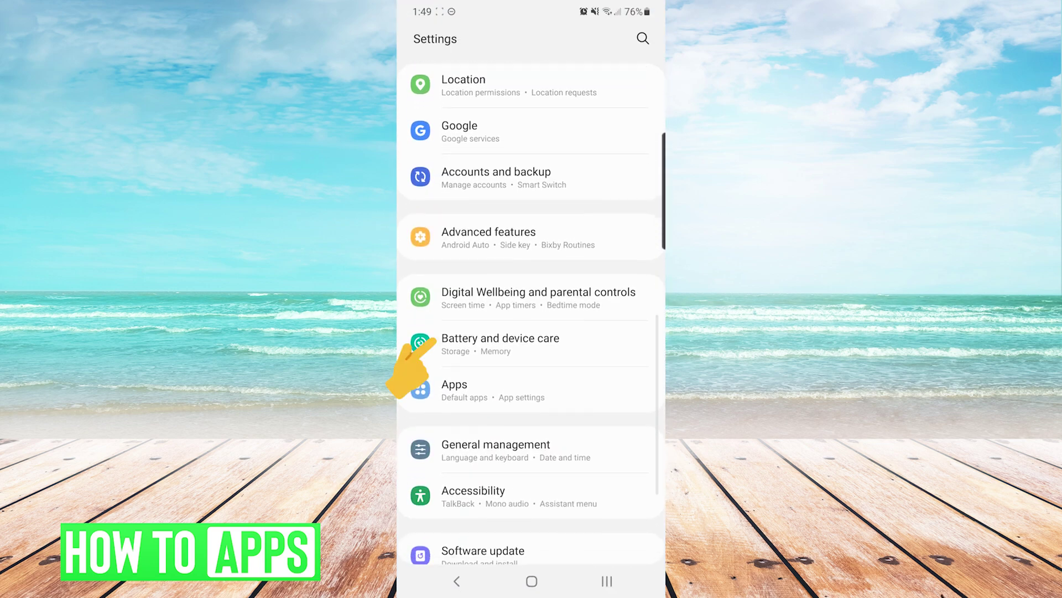
click(498, 342)
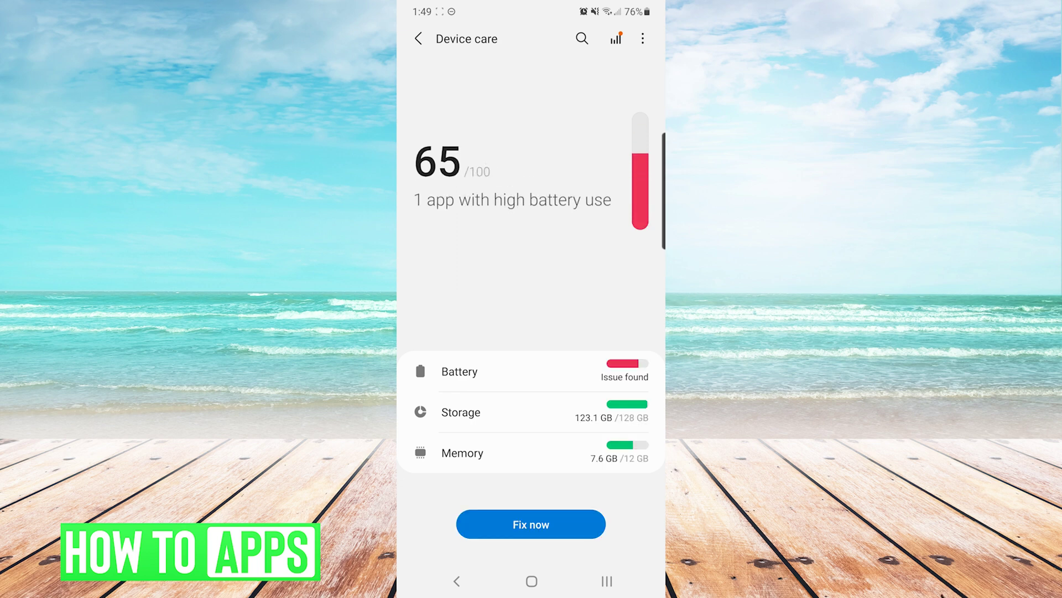
- View the detected battery issue and put TikTok to sleep to clear it
click(464, 374)
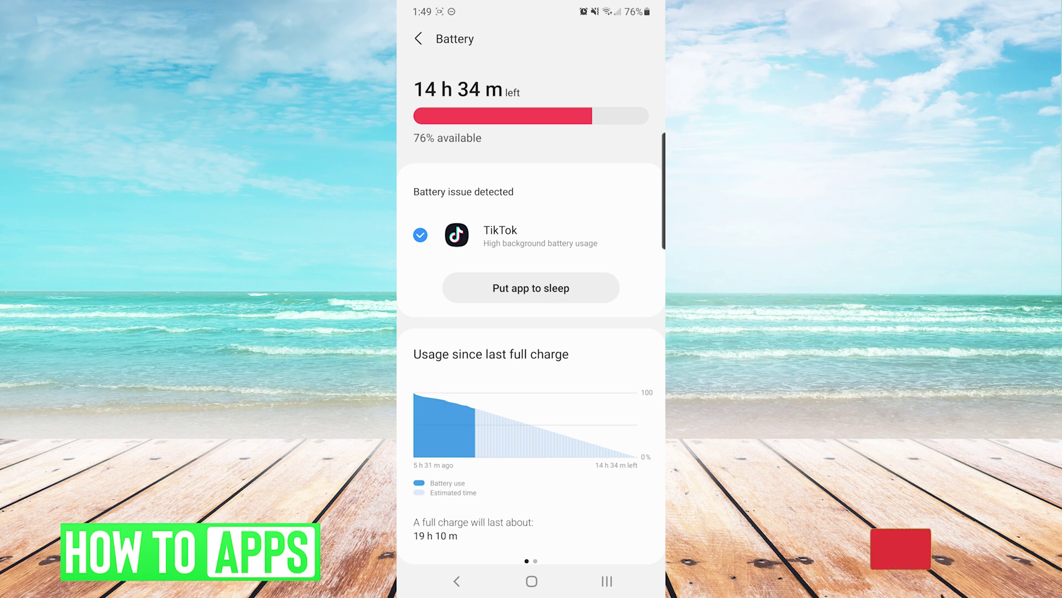
click(501, 291)
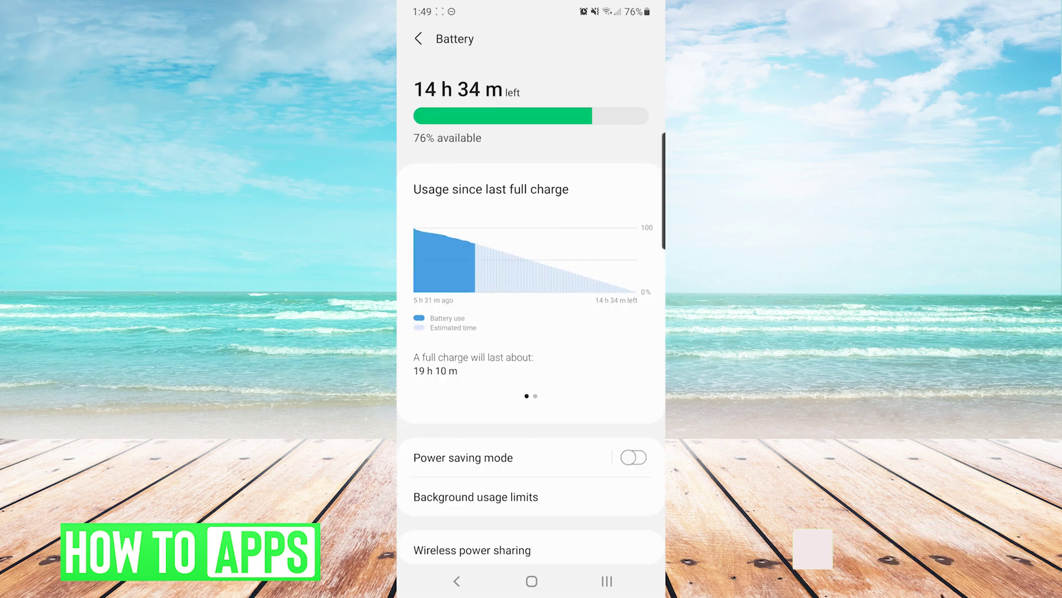
scroll(532, 332, down, 2)
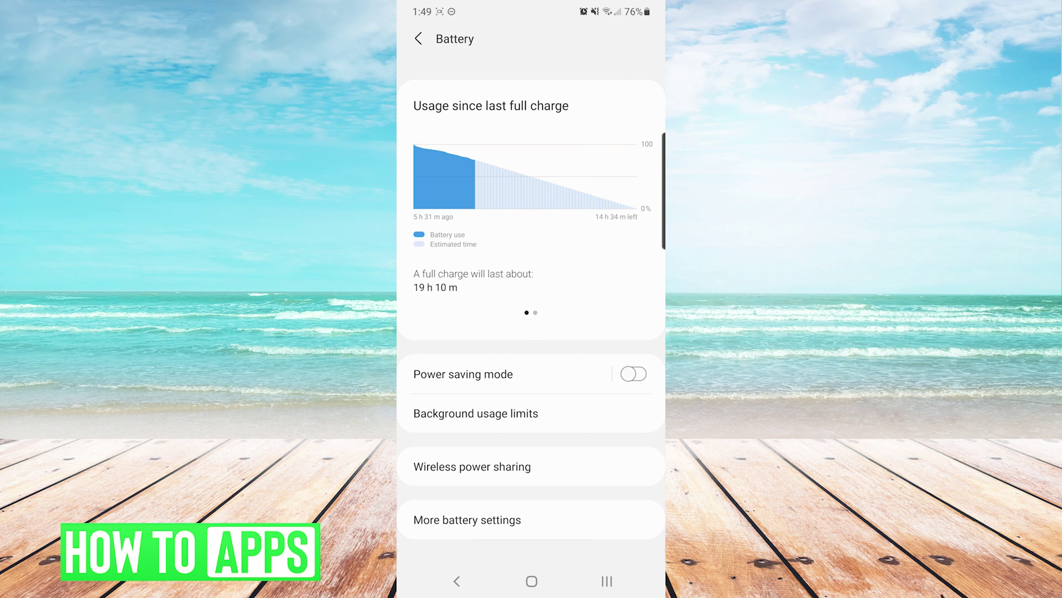
- Toggle Power saving mode from the Battery page and bring up its options
click(635, 374)
click(449, 375)
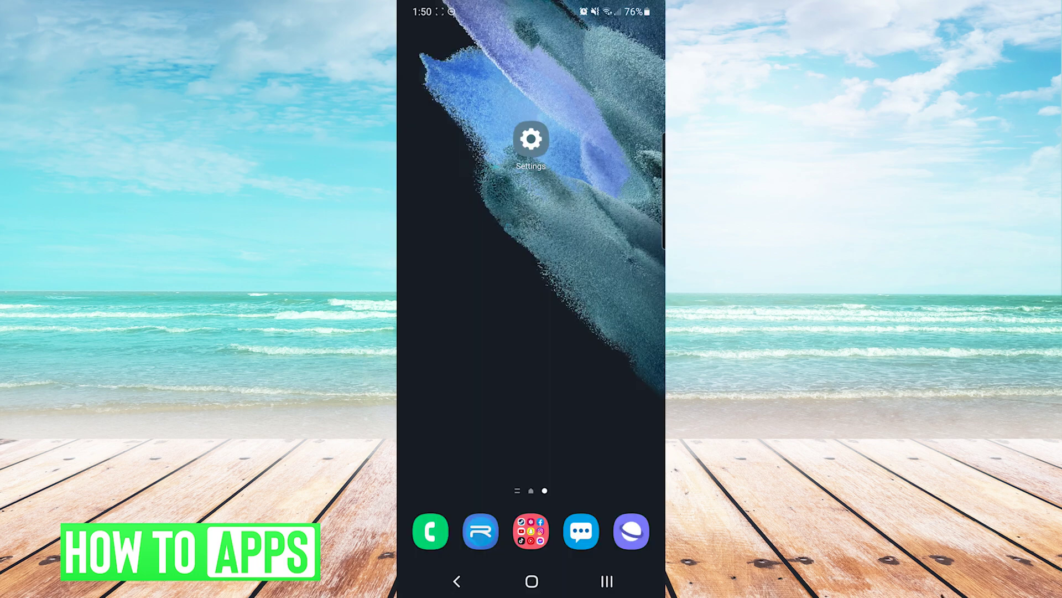
- Switch the phone to Dark mode from the Display settings
click(532, 141)
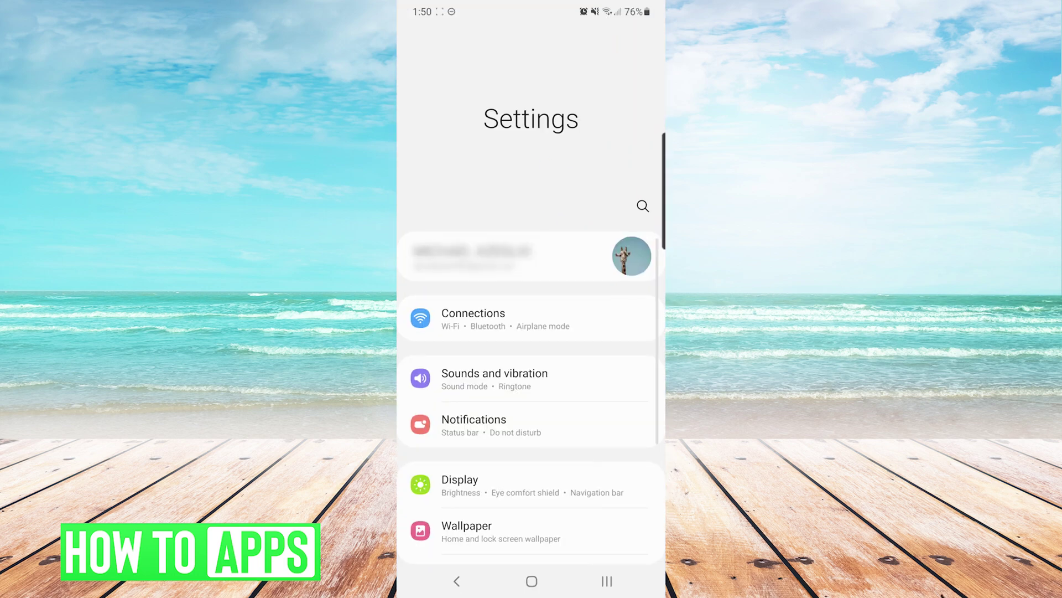
click(458, 485)
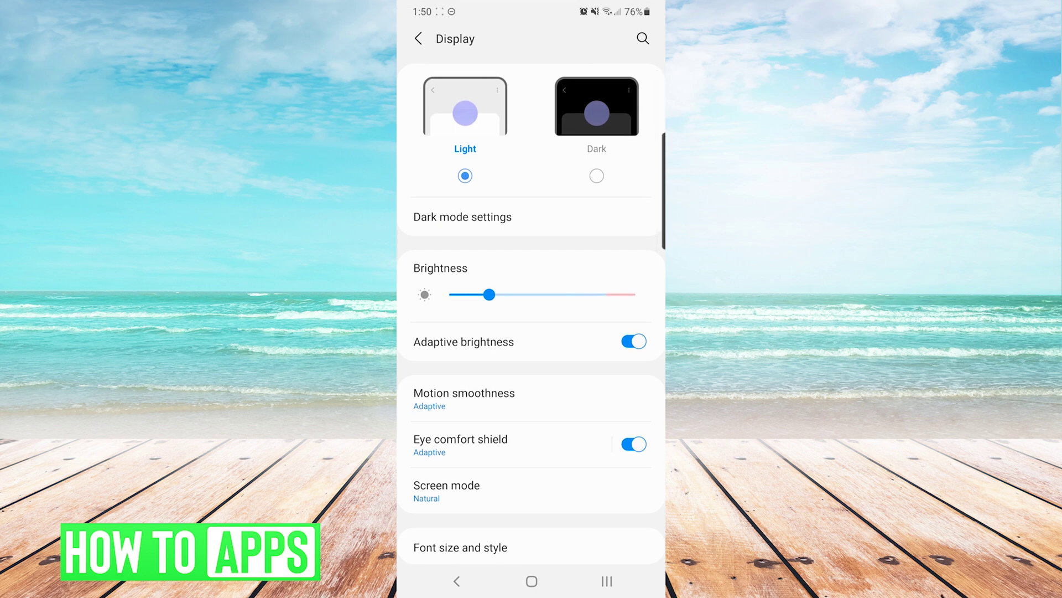
click(597, 106)
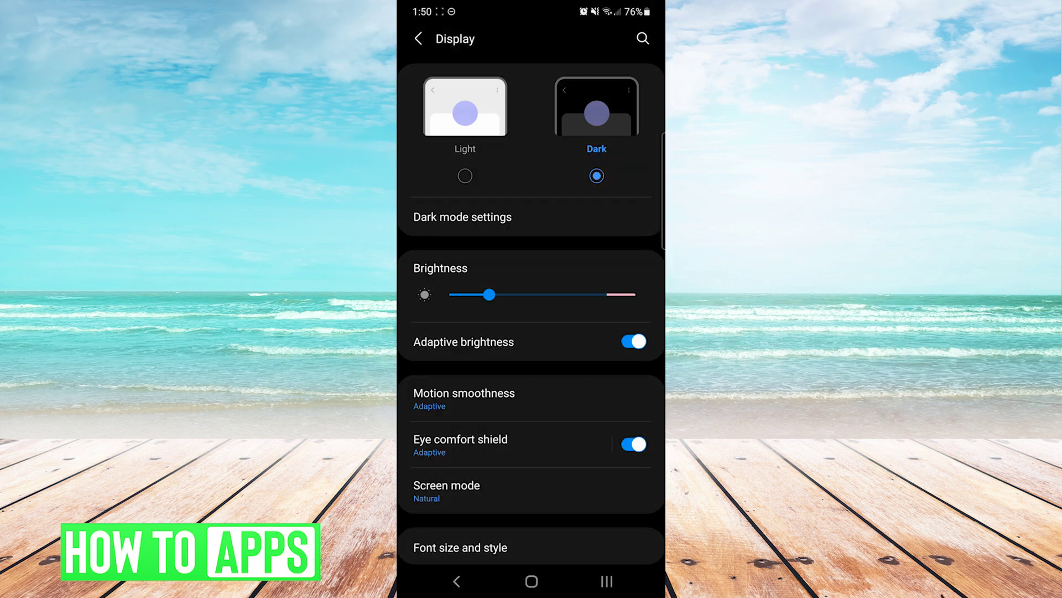
- Raise brightness to maximum with adaptive brightness off, then turn adaptive brightness back on
click(635, 341)
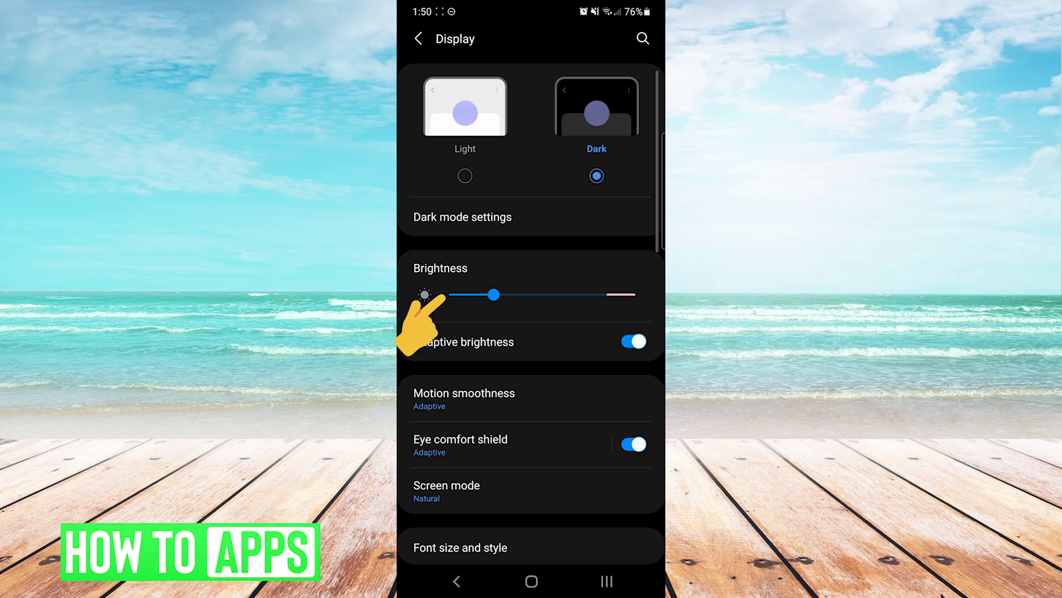
drag(494, 295, 629, 295)
click(633, 341)
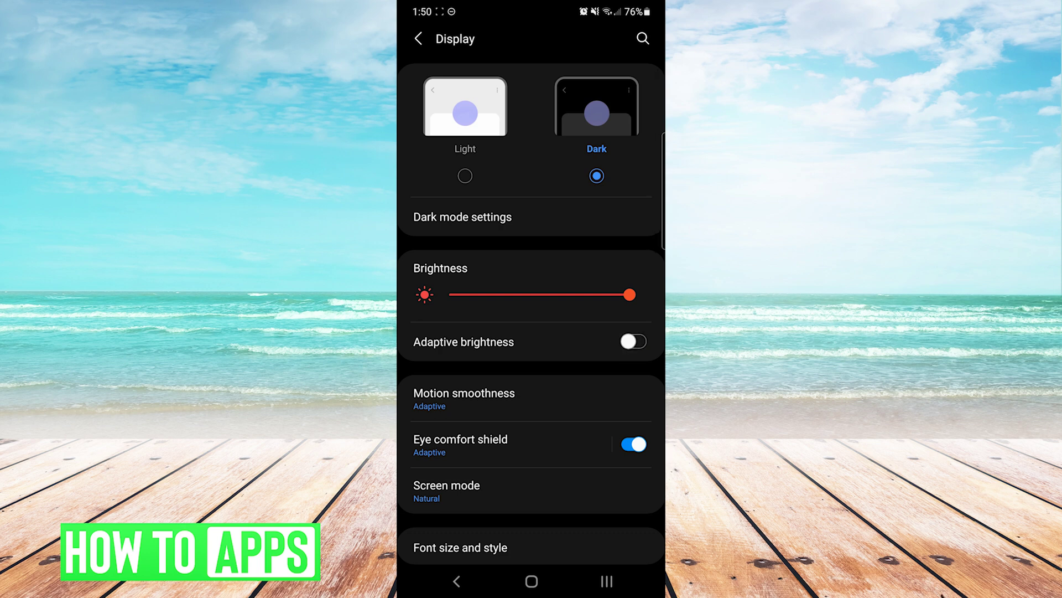
click(634, 341)
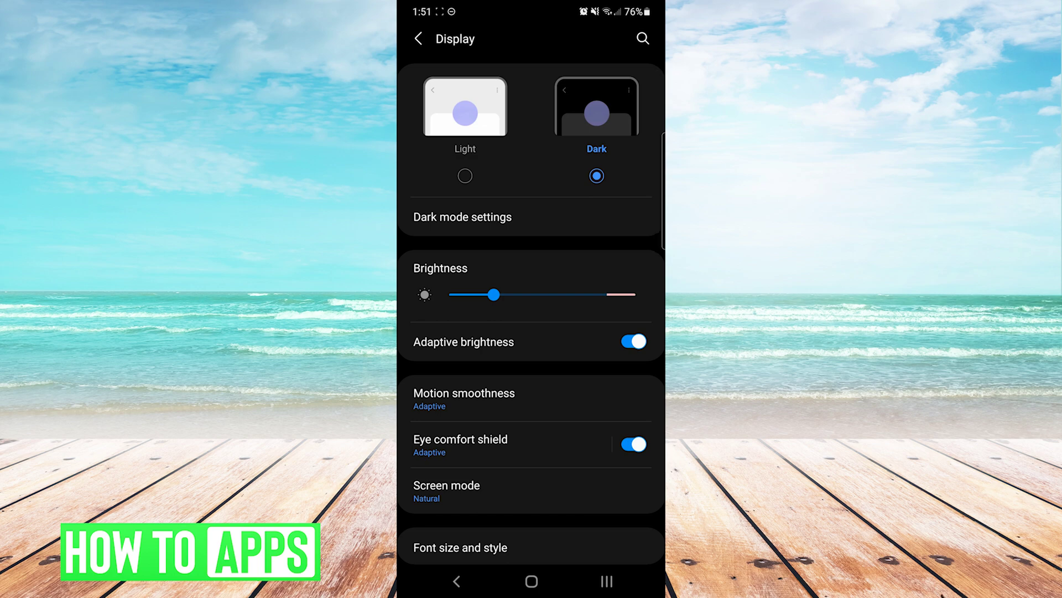
click(480, 409)
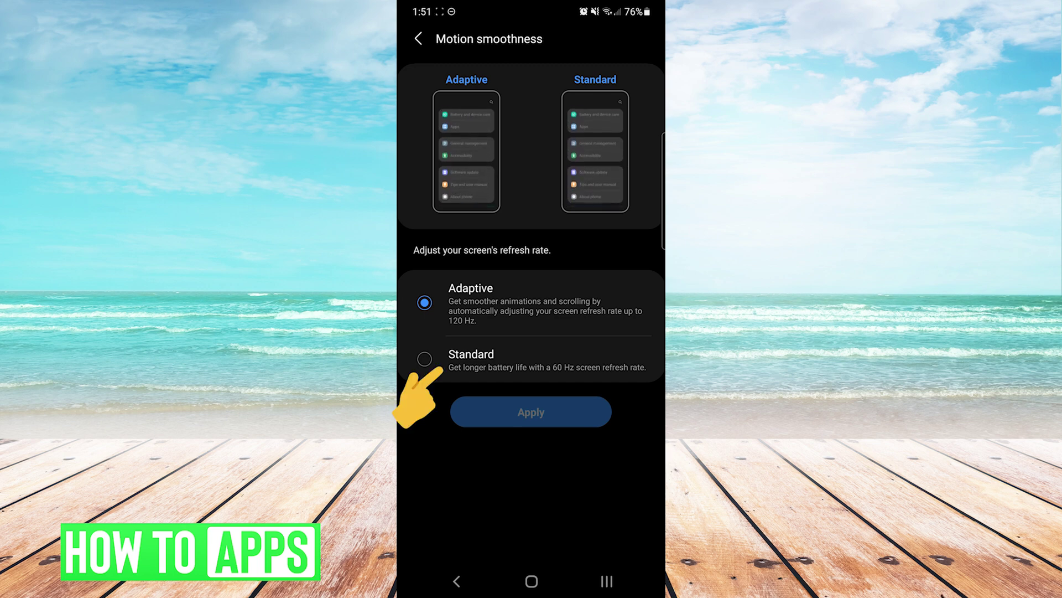
click(424, 358)
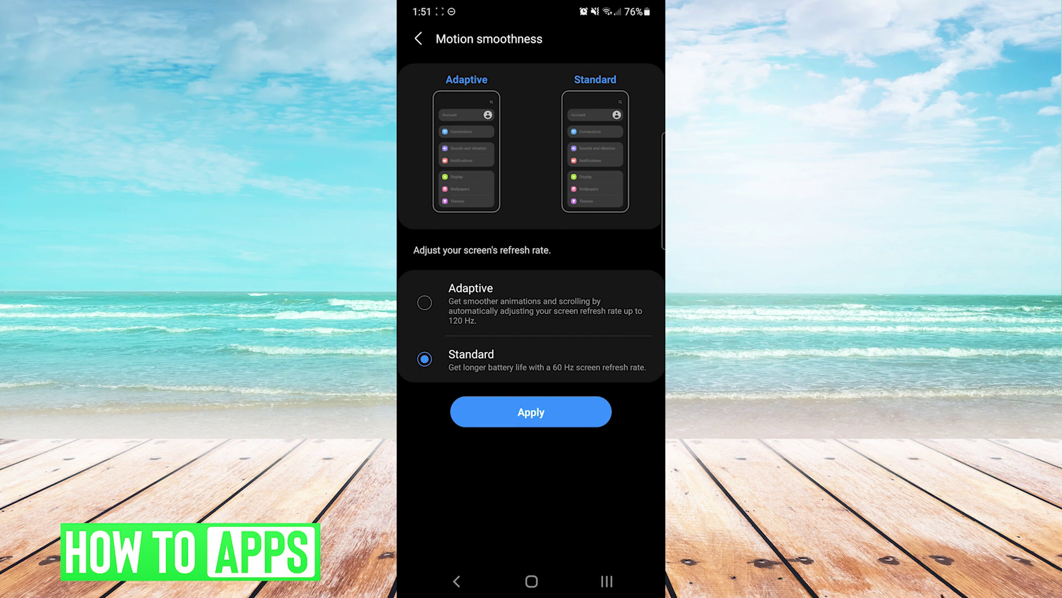
click(424, 303)
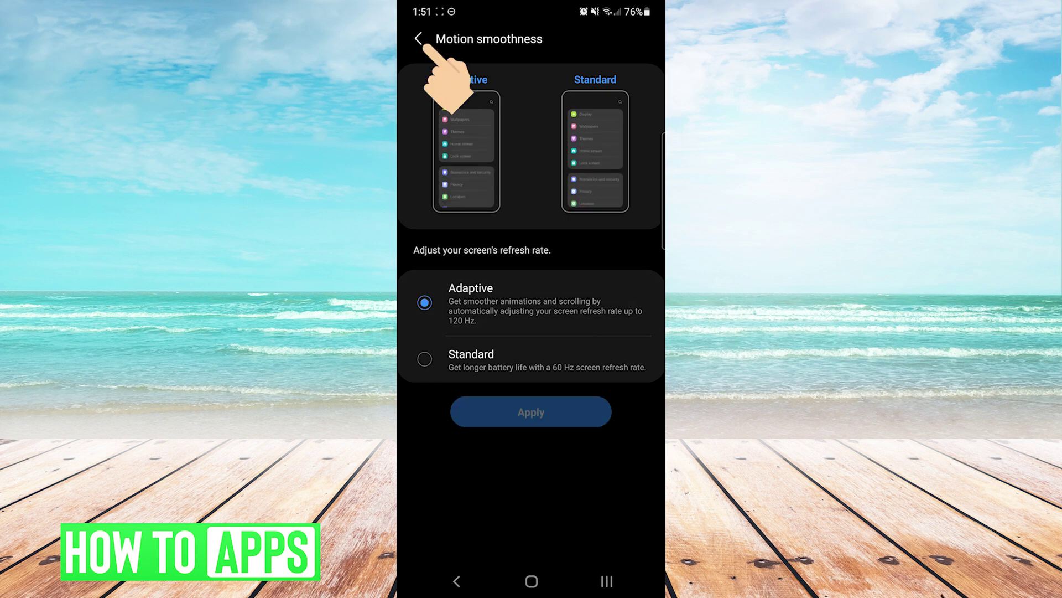
click(418, 38)
scroll(531, 311, down, 2)
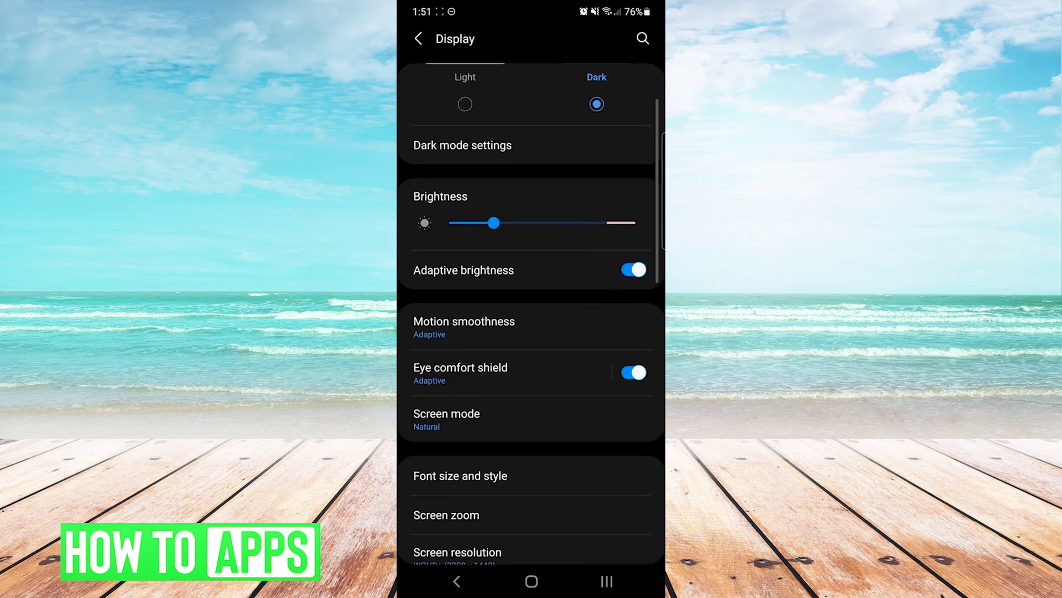
scroll(532, 310, down, 1)
scroll(531, 315, down, 2)
scroll(531, 316, down, 1)
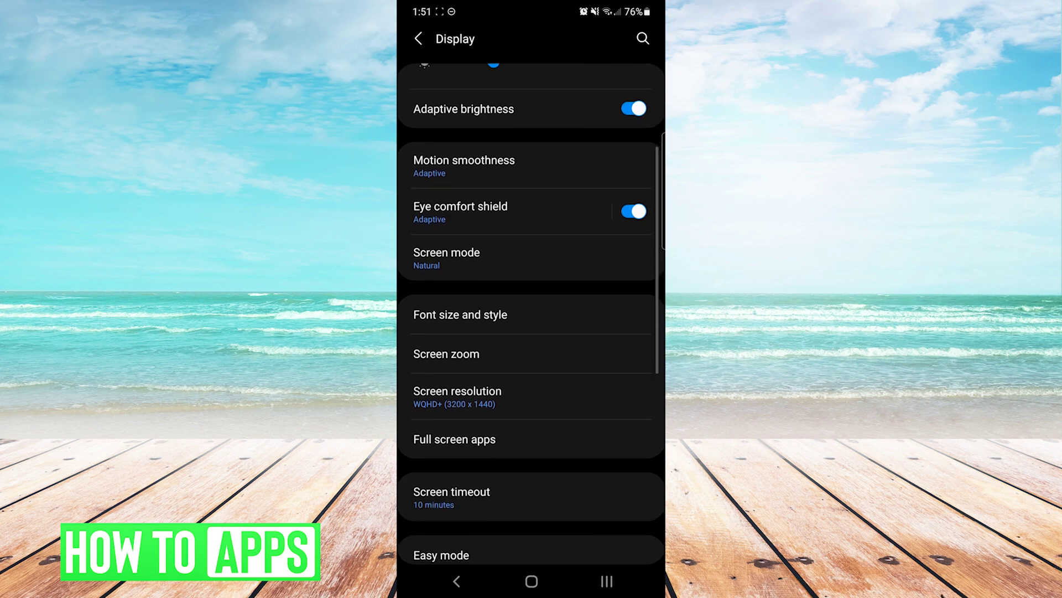
- Preview FHD+ 2400 x 1080, then select the HD+ 1600 x 720 screen resolution
click(406, 391)
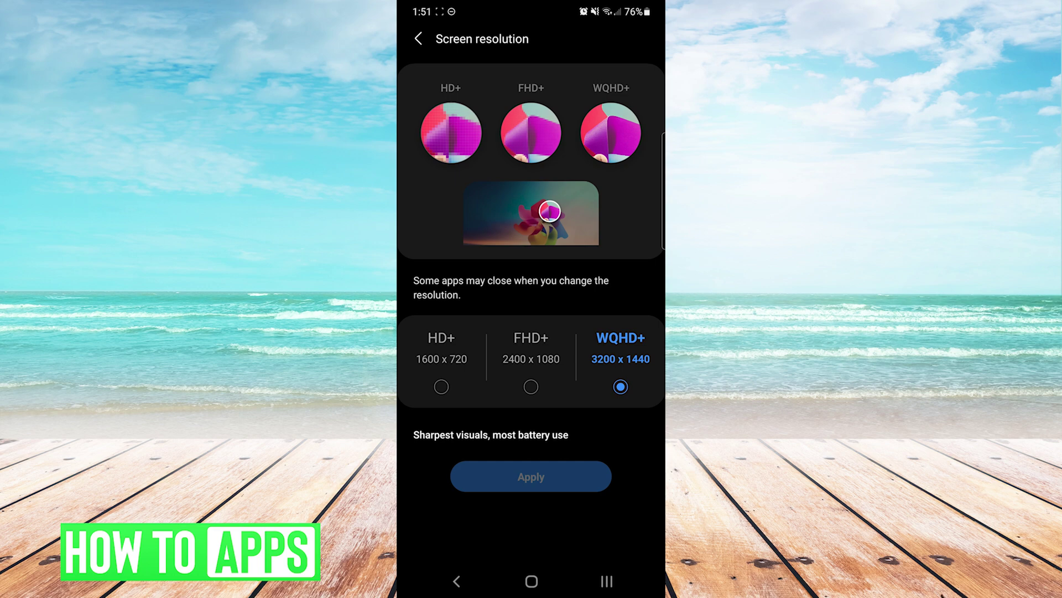
click(532, 366)
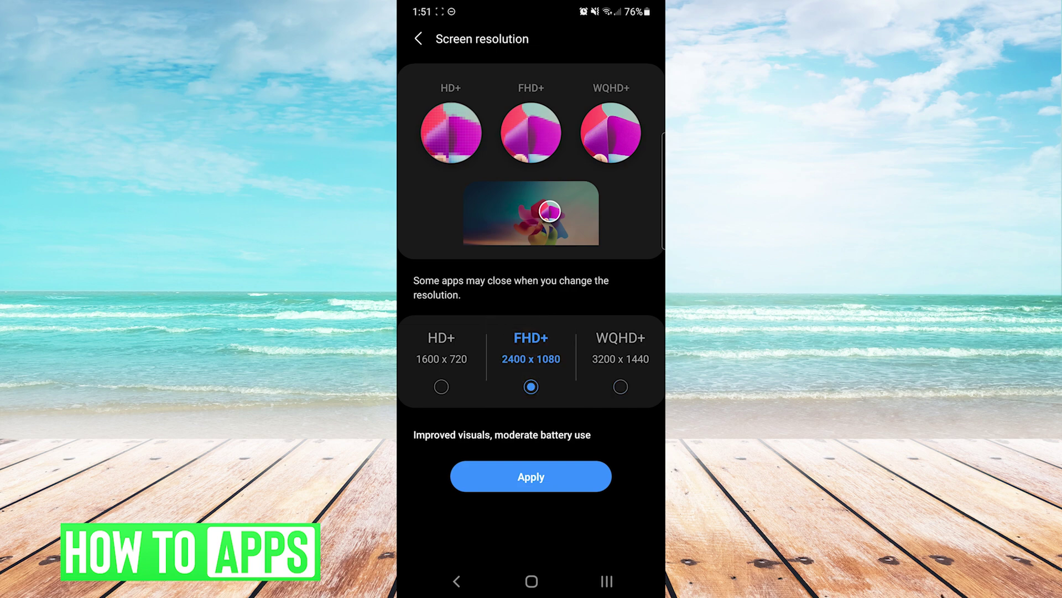
click(442, 366)
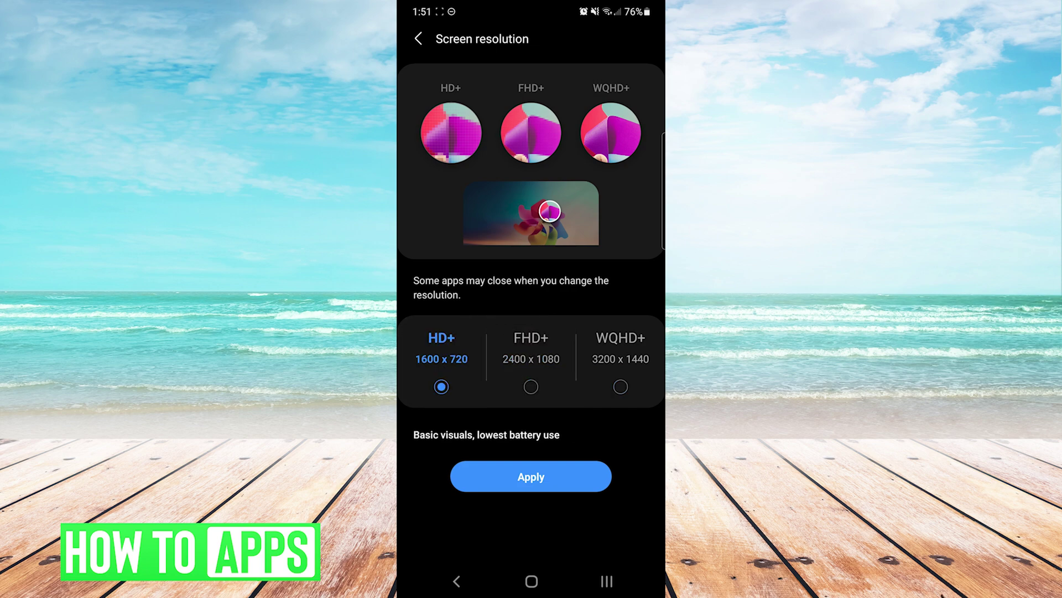
scroll(531, 316, down, 2)
scroll(531, 315, down, 3)
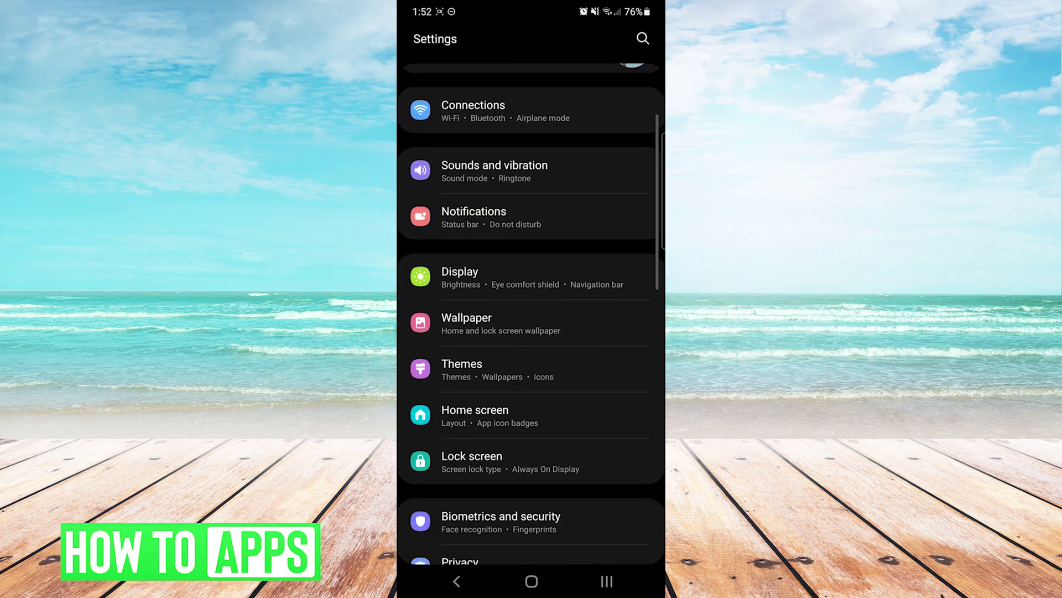
scroll(531, 315, down, 2)
scroll(531, 315, down, 2)
scroll(531, 315, down, 3)
scroll(532, 315, down, 2)
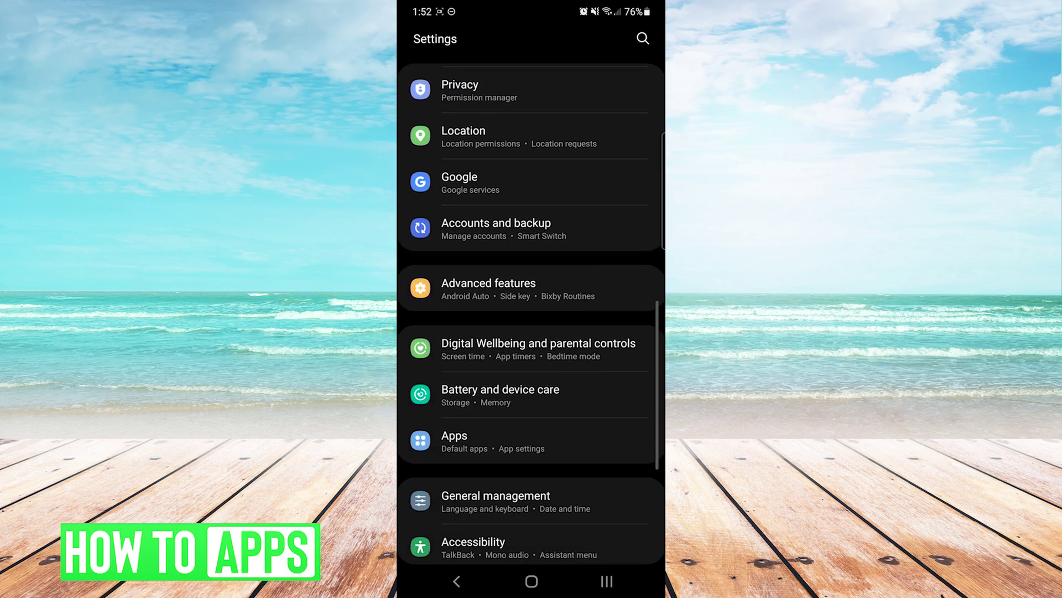
scroll(532, 316, down, 1)
scroll(531, 316, down, 1)
- View per-app battery usage and YouTube's details showing 4 h 59 m background use
click(415, 295)
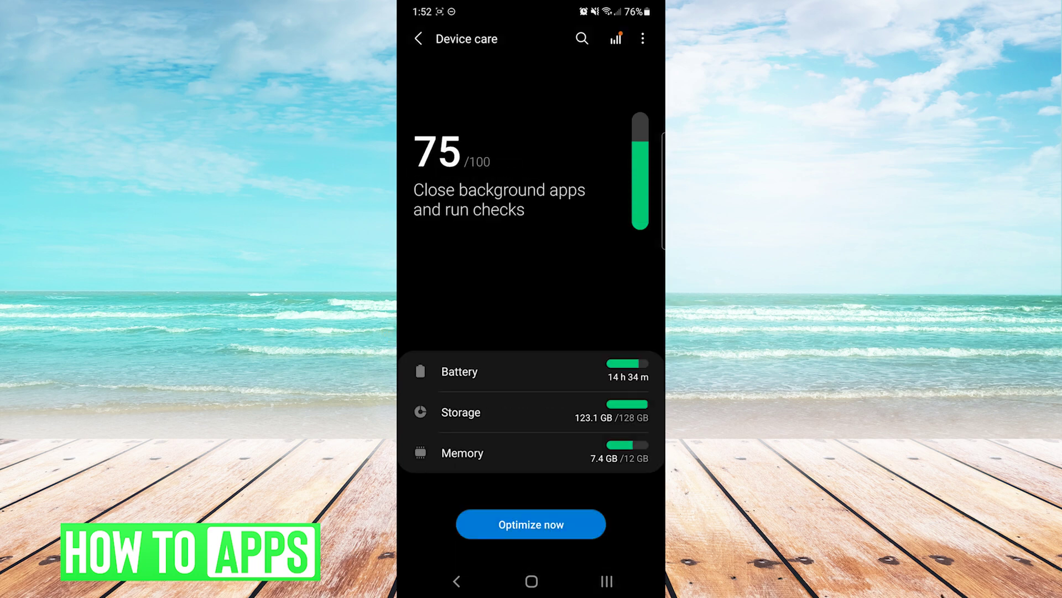
click(498, 381)
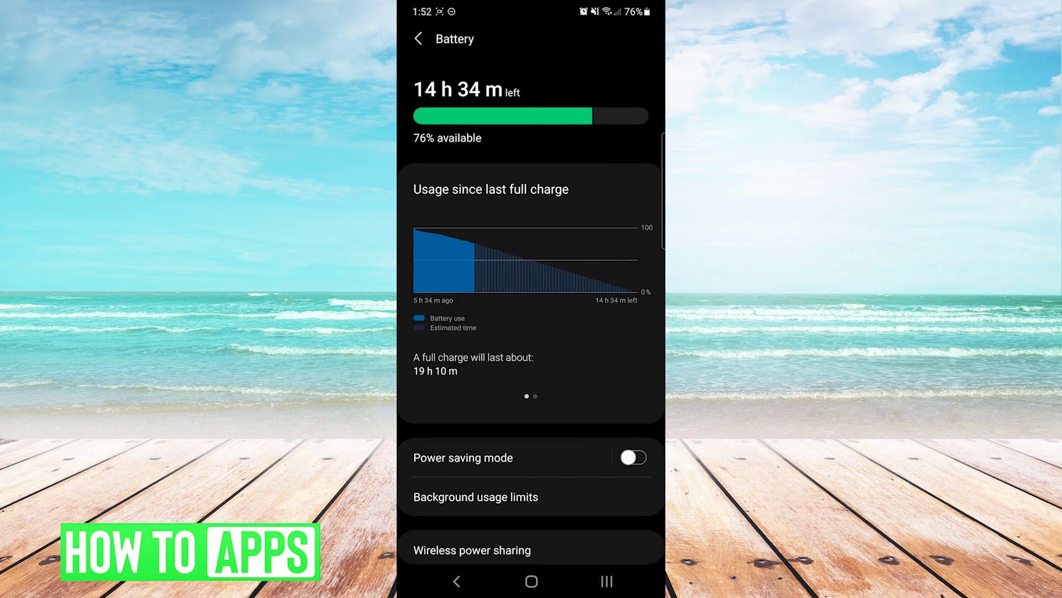
click(491, 274)
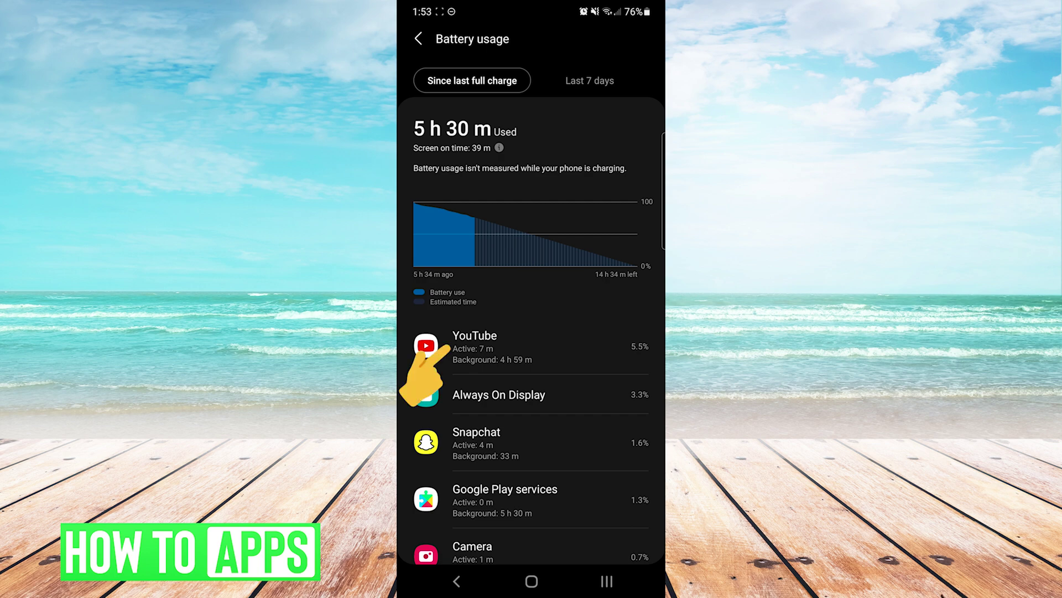
click(449, 350)
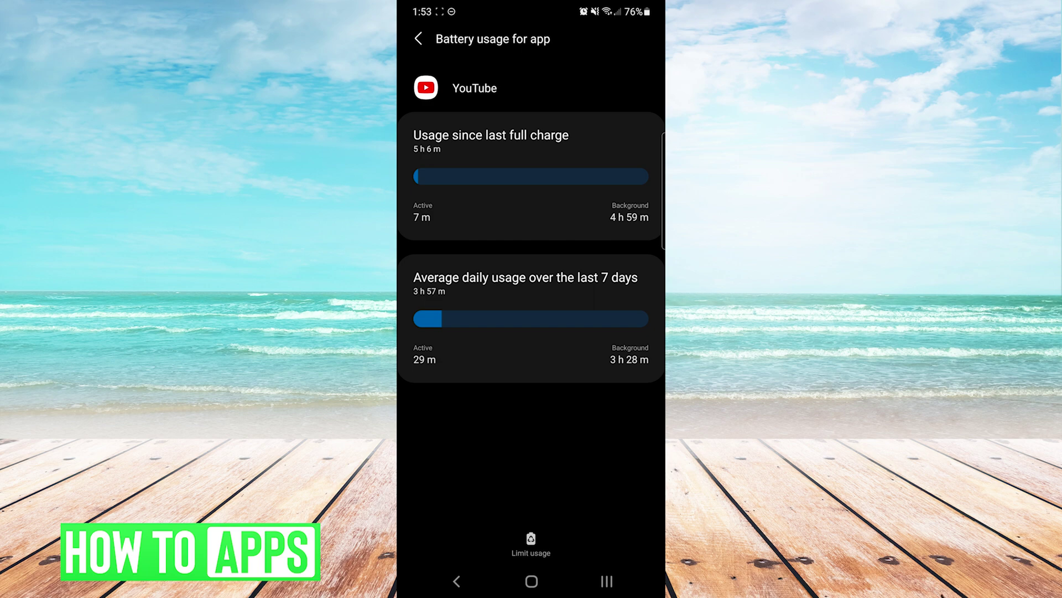
- Back out to Settings and bring up YouTube's App info from the installed apps list
click(456, 581)
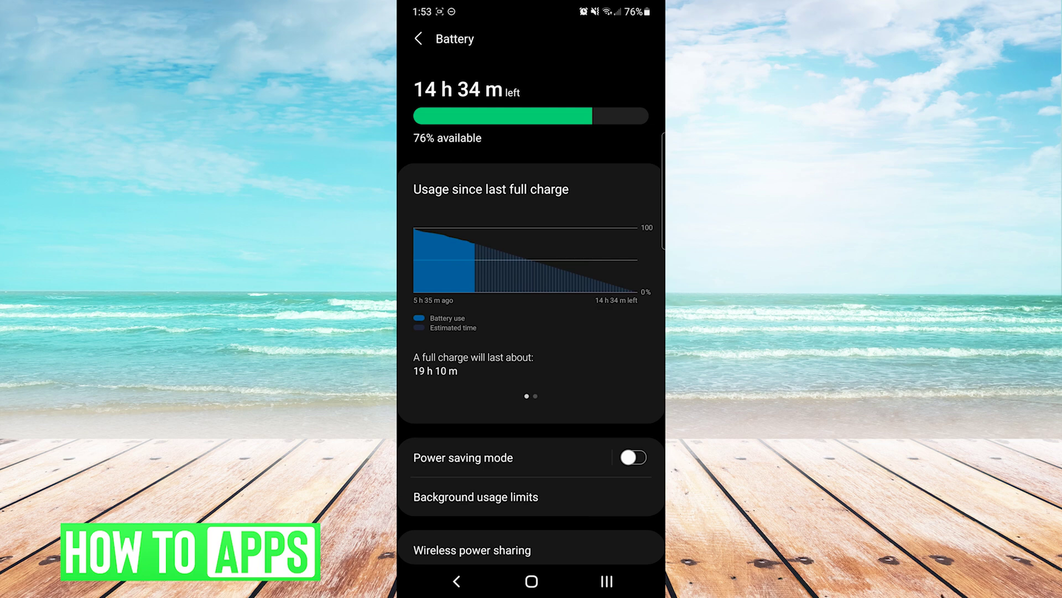
click(456, 581)
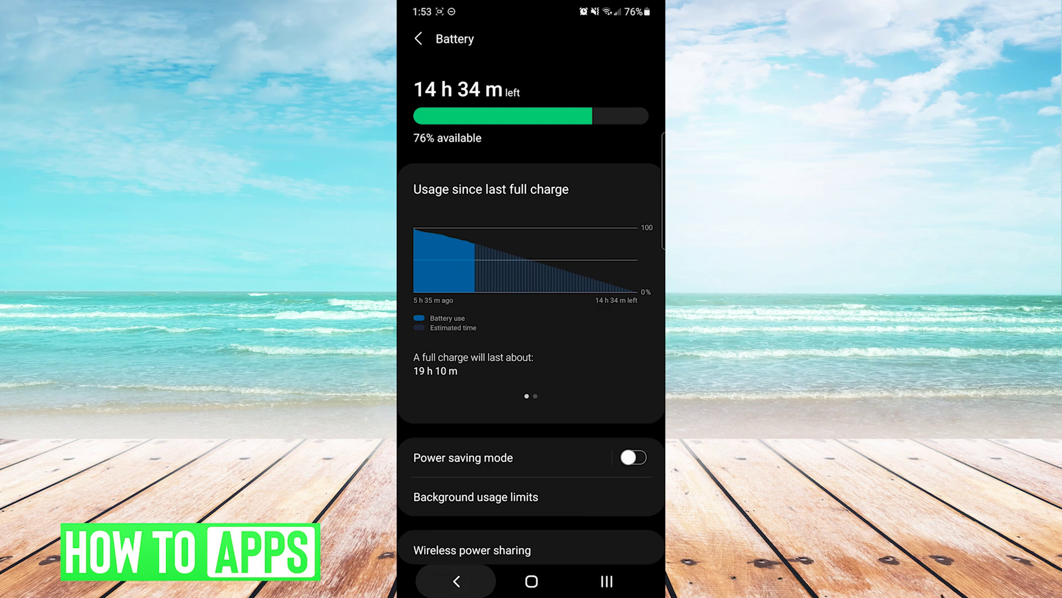
click(456, 581)
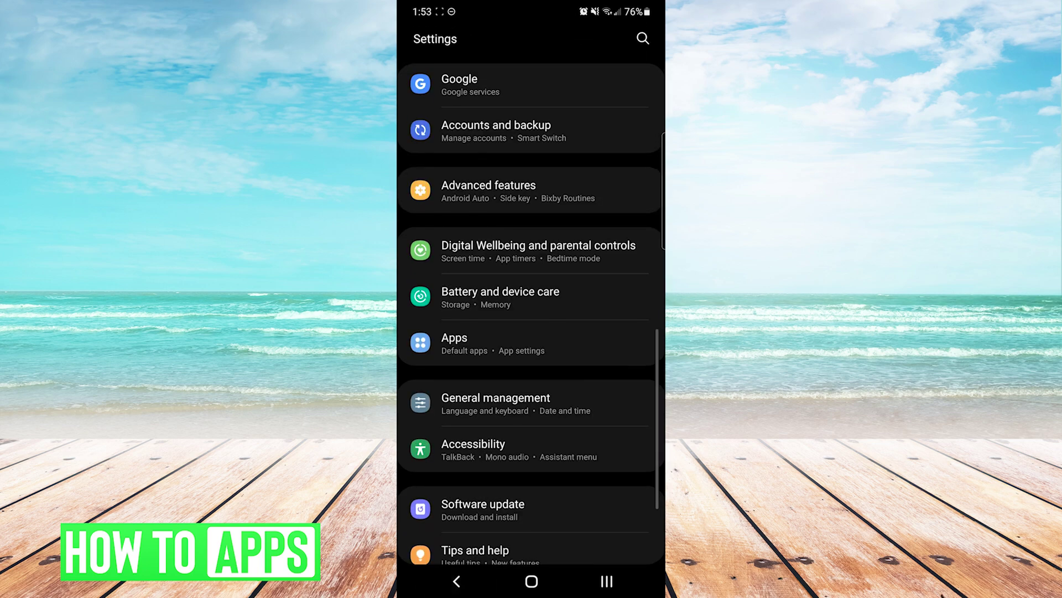
click(478, 343)
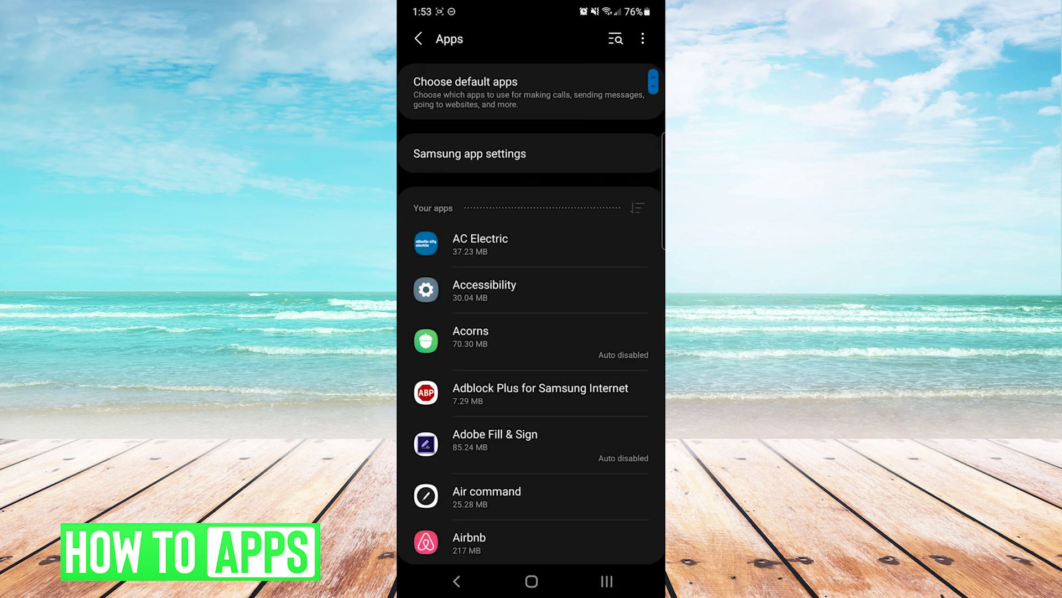
scroll(531, 315, down, 10)
scroll(532, 315, down, 5)
scroll(531, 316, down, 5)
scroll(532, 316, down, 5)
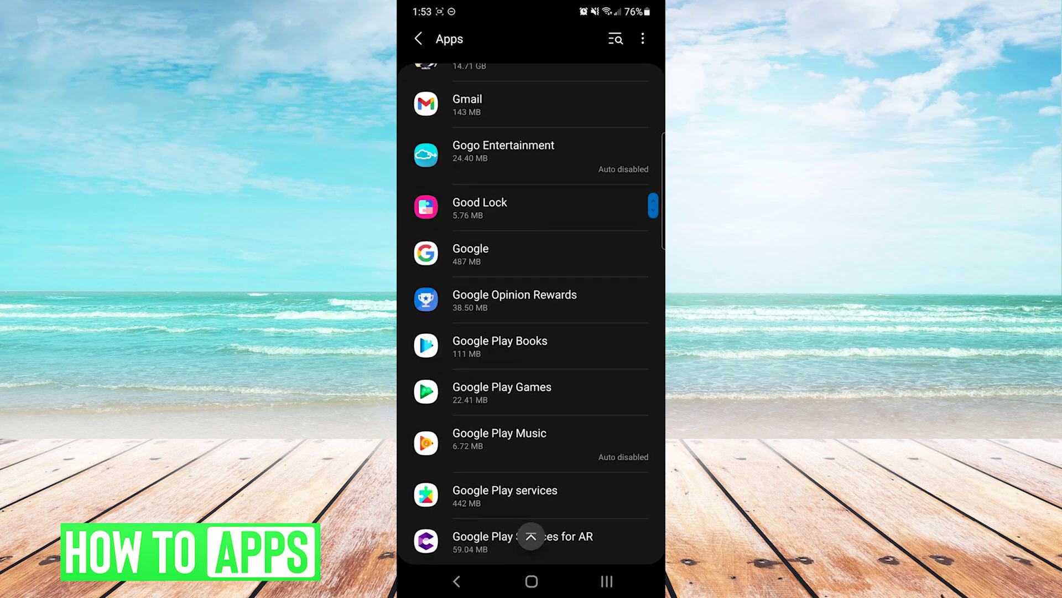
scroll(531, 316, down, 5)
scroll(531, 315, down, 5)
scroll(531, 315, down, 5)
scroll(531, 315, down, 5)
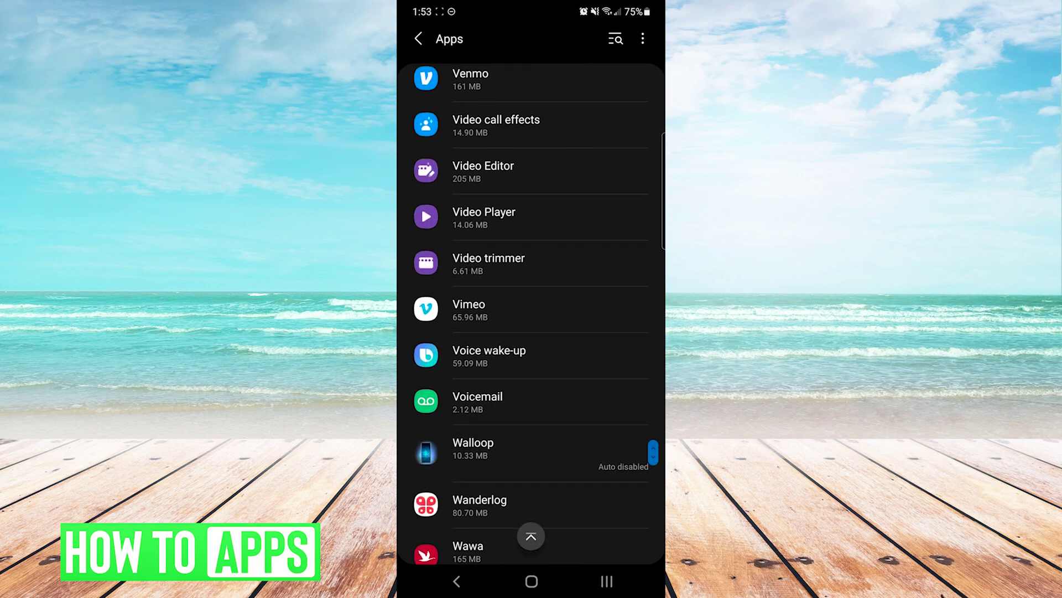
scroll(532, 316, down, 2)
scroll(532, 315, down, 5)
scroll(532, 315, down, 5)
scroll(531, 315, down, 5)
scroll(531, 316, down, 3)
click(423, 366)
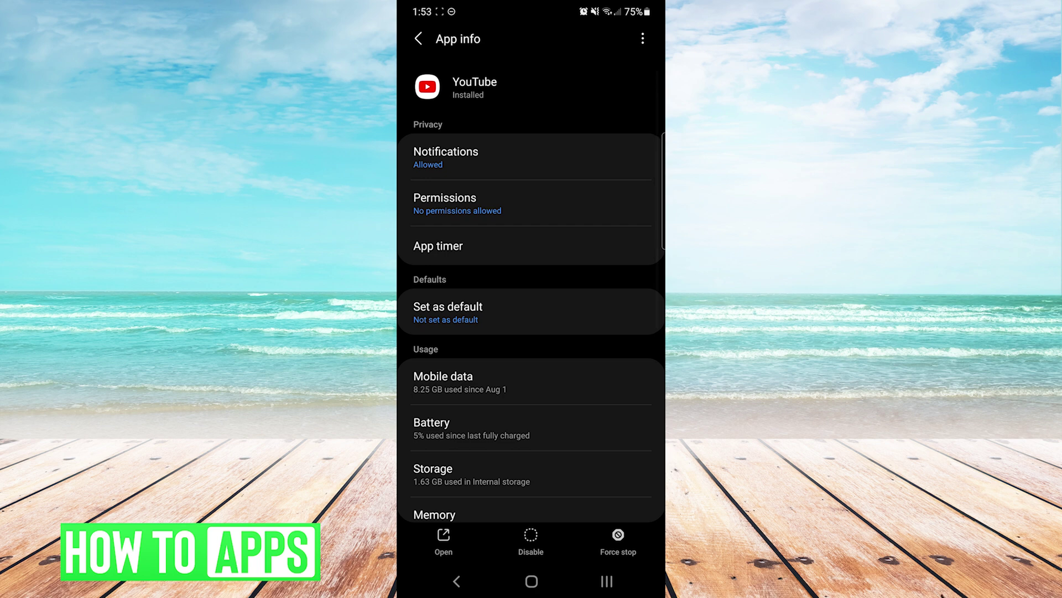
- Clear YouTube's 599 MB cache from its storage details and return to the home screen
click(455, 470)
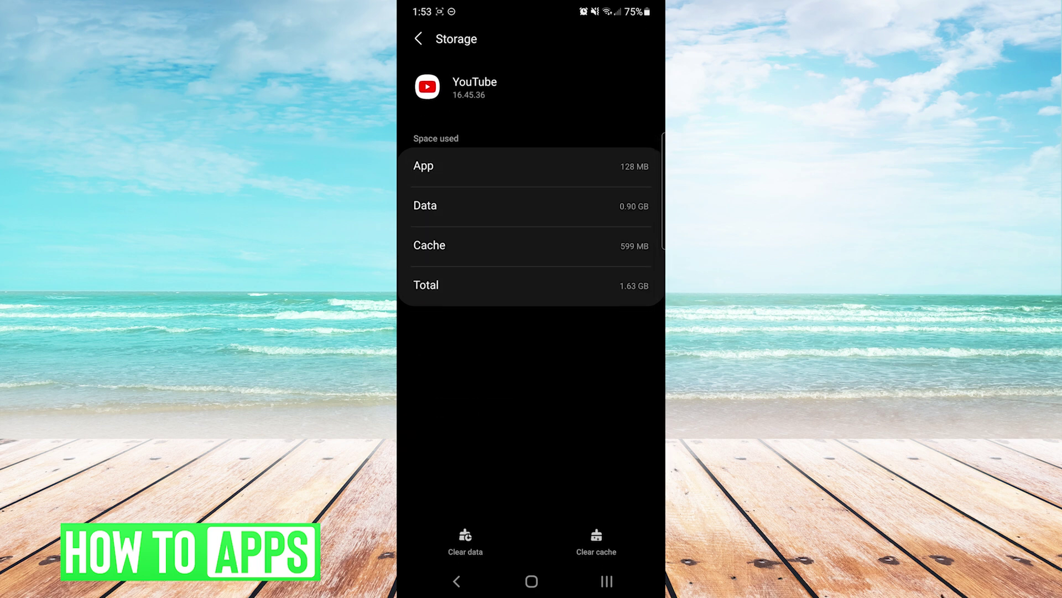
click(584, 538)
click(531, 581)
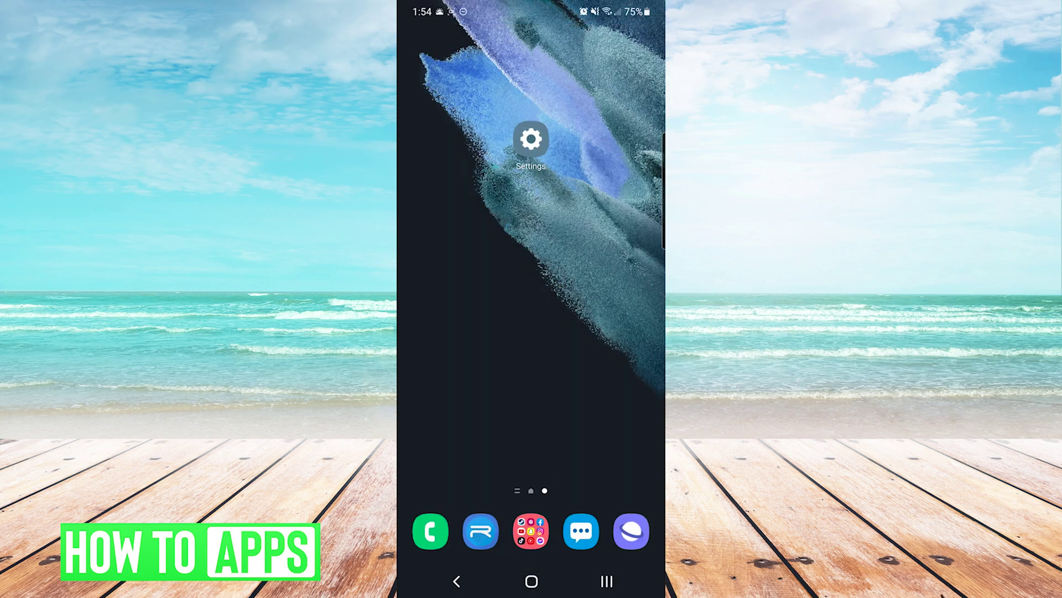